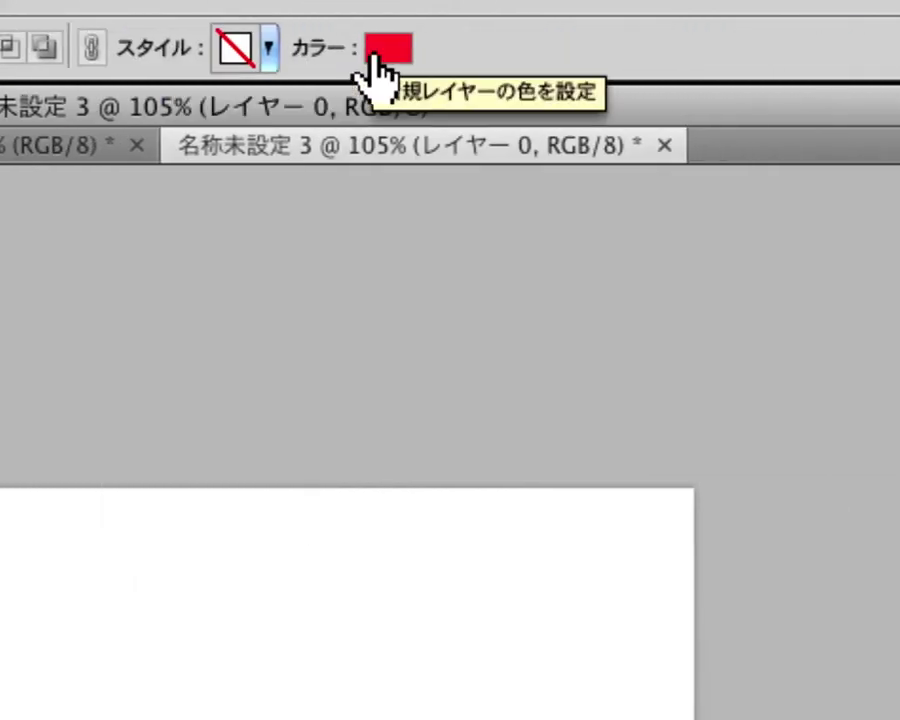
# Step: Set the custom shape's fill color to black (#000000)
pyautogui.click(748, 52)
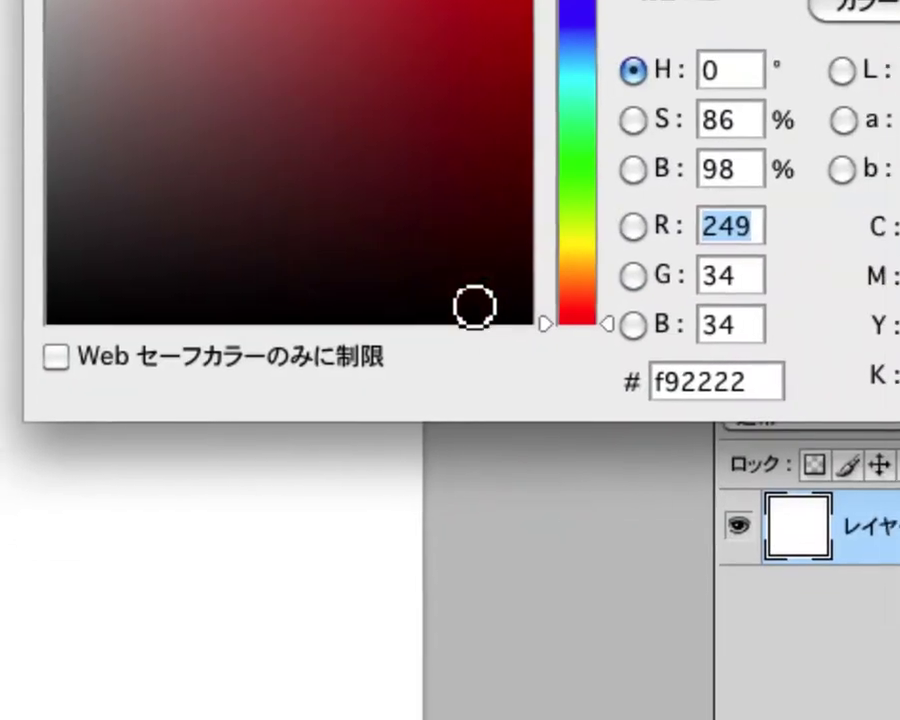
pyautogui.click(471, 297)
pyautogui.moveTo(483, 308); pyautogui.dragTo(511, 330)
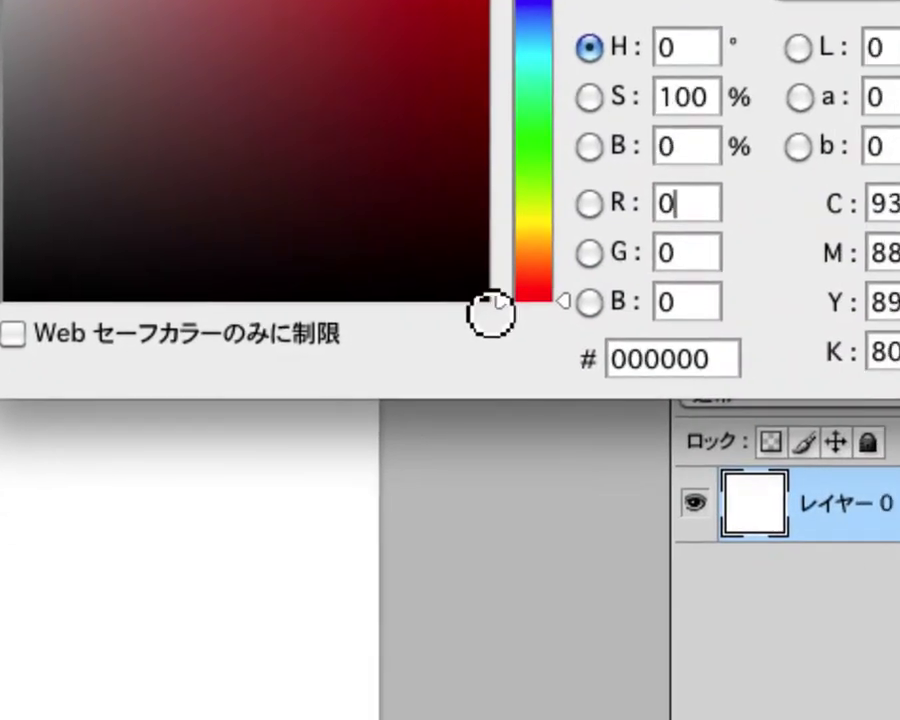
pyautogui.press('Return')
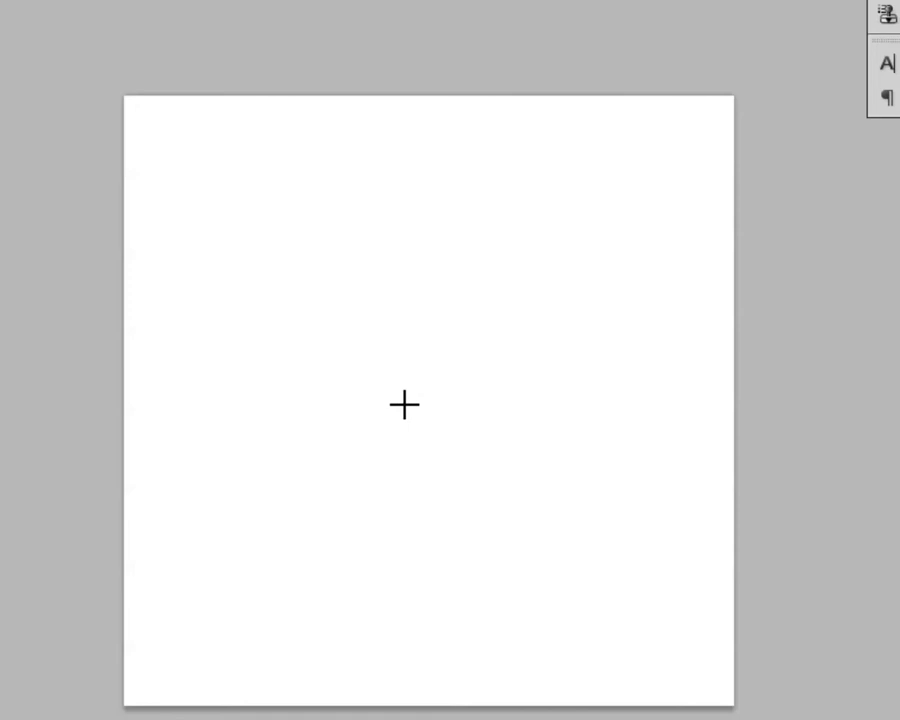
# Step: Draw a large heart custom shape in the middle of the white canvas, then switch to the Move tool
pyautogui.moveTo(408, 407); pyautogui.dragTo(474, 469)
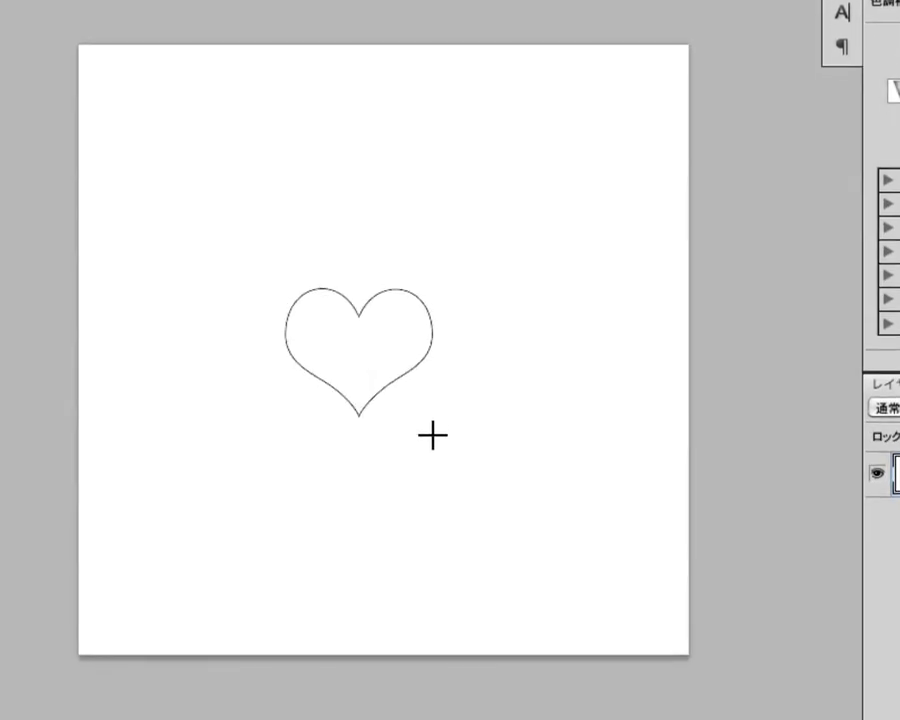
pyautogui.moveTo(433, 438)
pyautogui.mouseDown()
pyautogui.moveTo(502, 446)
pyautogui.moveTo(558, 552)
pyautogui.moveTo(598, 572)
pyautogui.mouseUp()
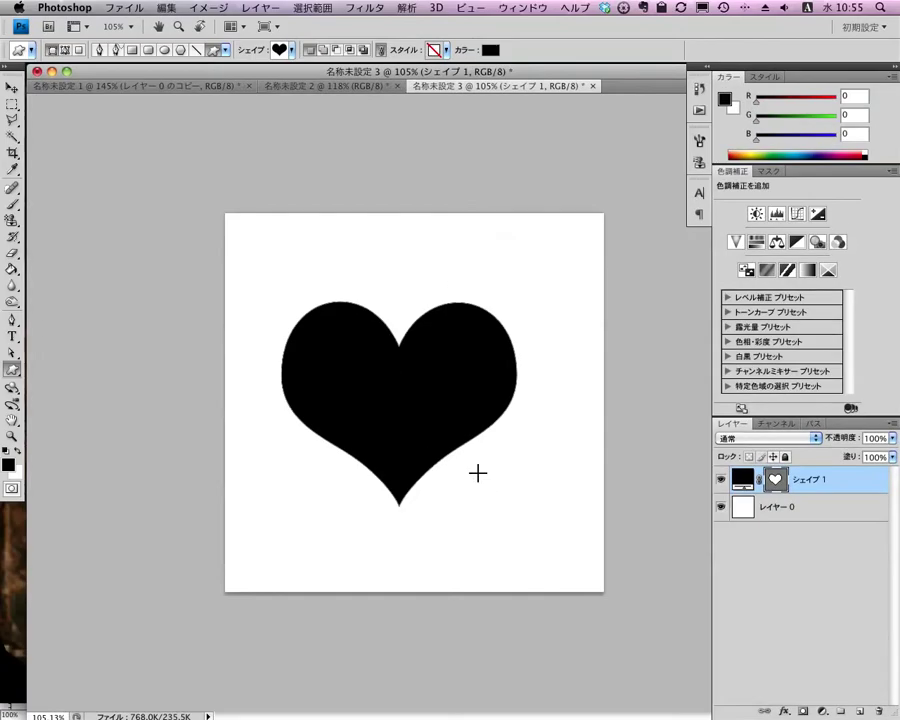
pyautogui.press('v')
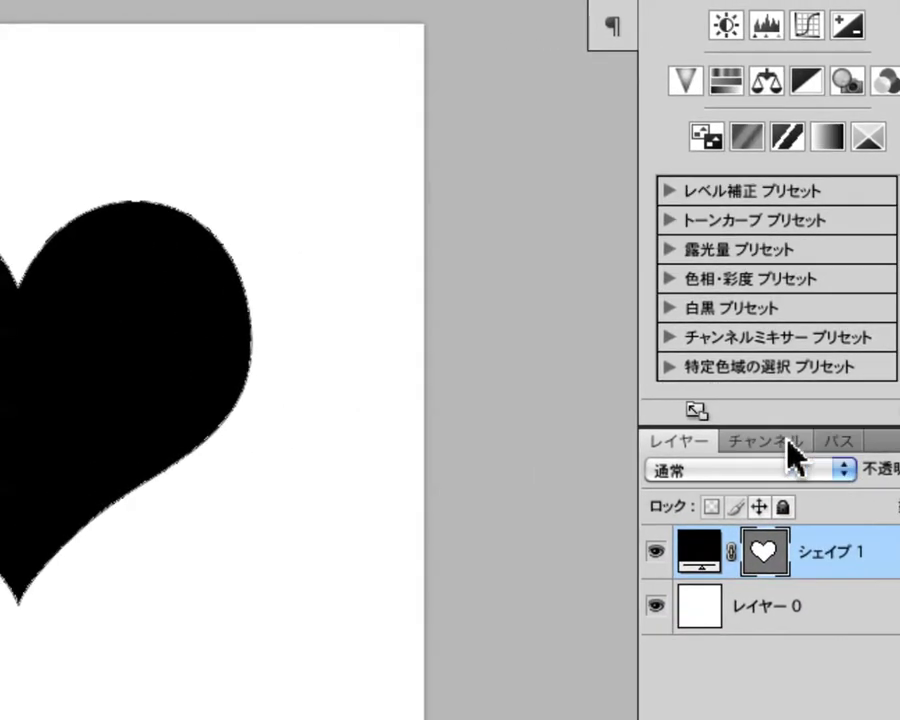
# Step: Save the heart selection as a new alpha channel and show only that channel, hiding the RGB, red, green and blue channels
pyautogui.click(787, 440)
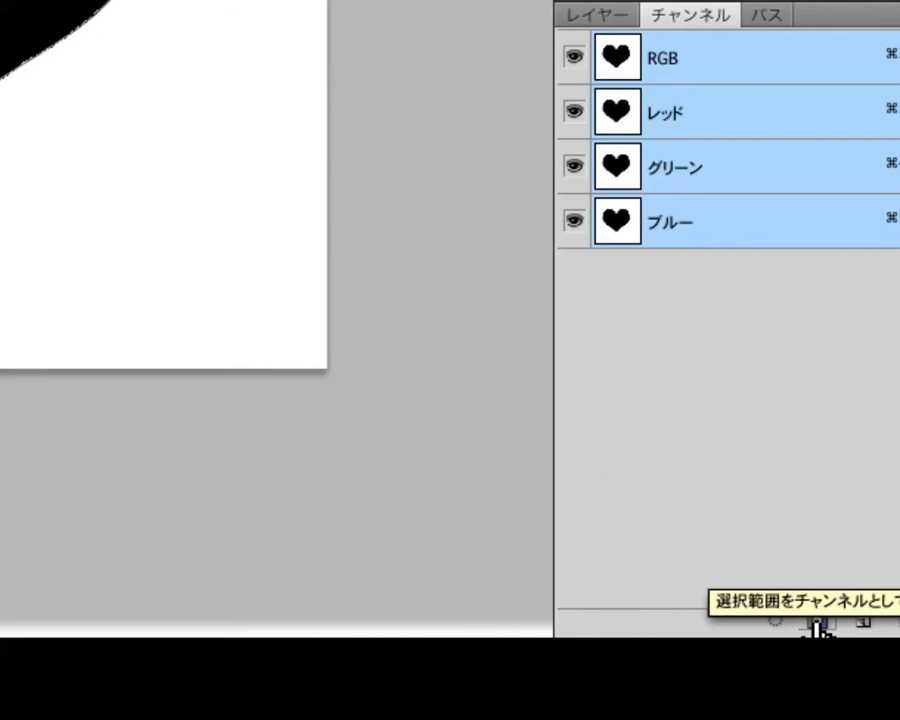
pyautogui.click(818, 624)
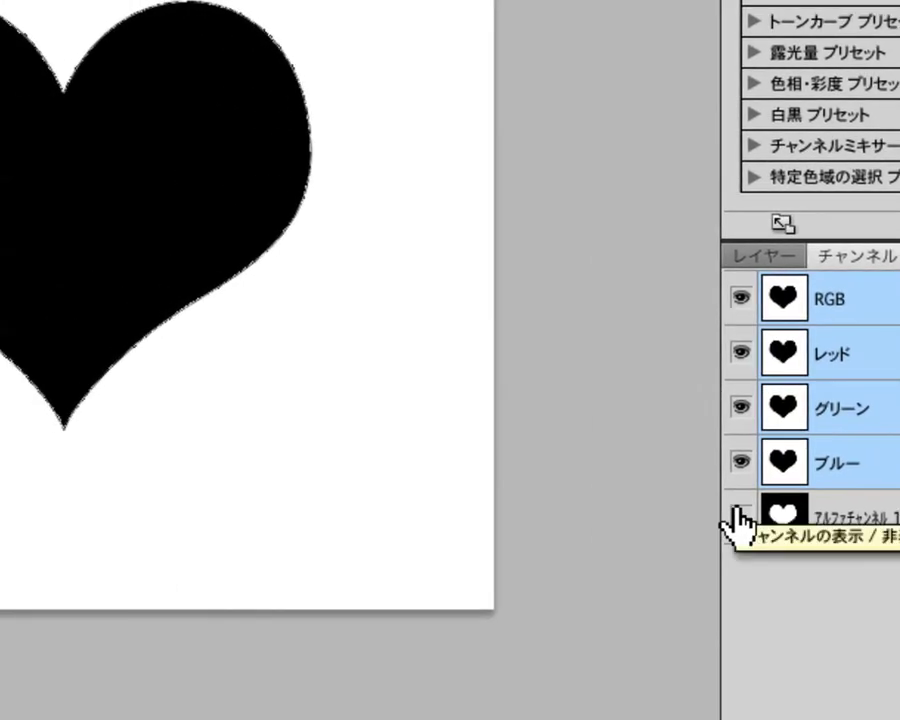
pyautogui.click(739, 515)
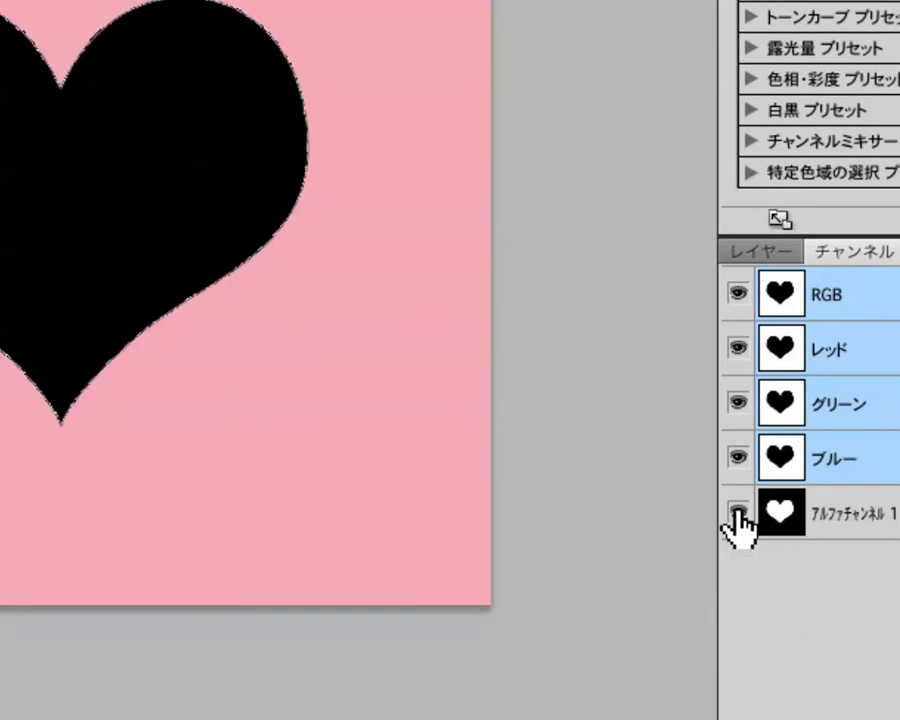
pyautogui.click(737, 460)
pyautogui.click(738, 418)
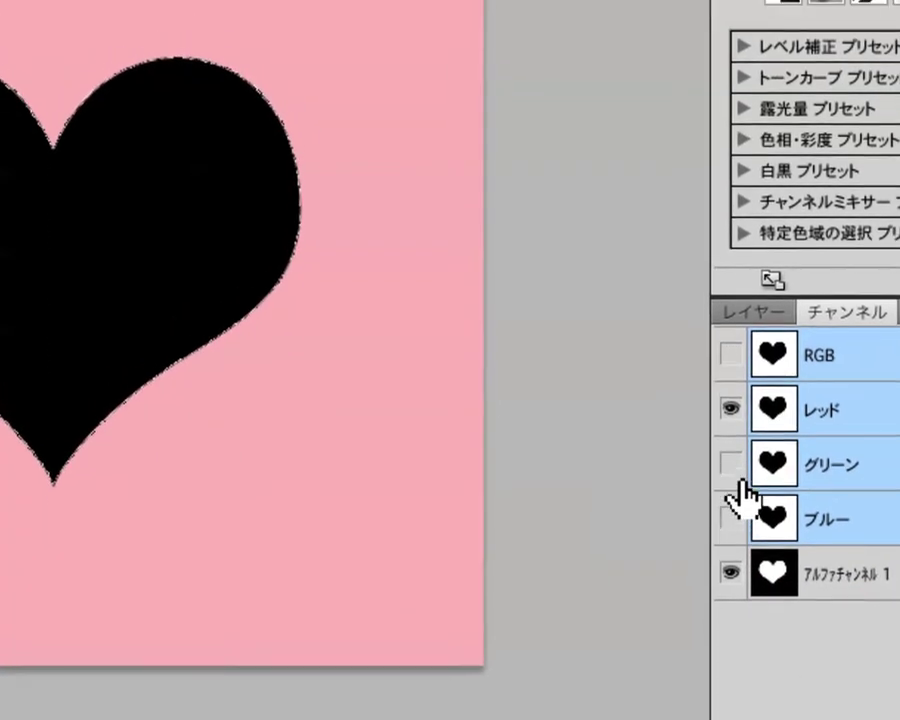
pyautogui.click(731, 406)
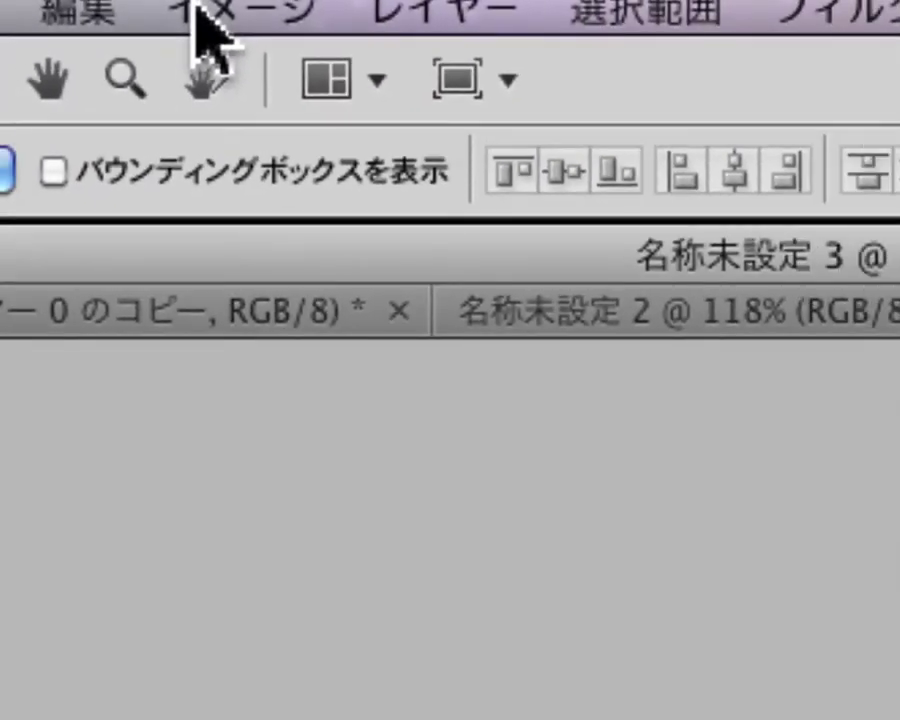
# Step: Invert the tones of the alpha channel with 階調の反転
pyautogui.click(200, 12)
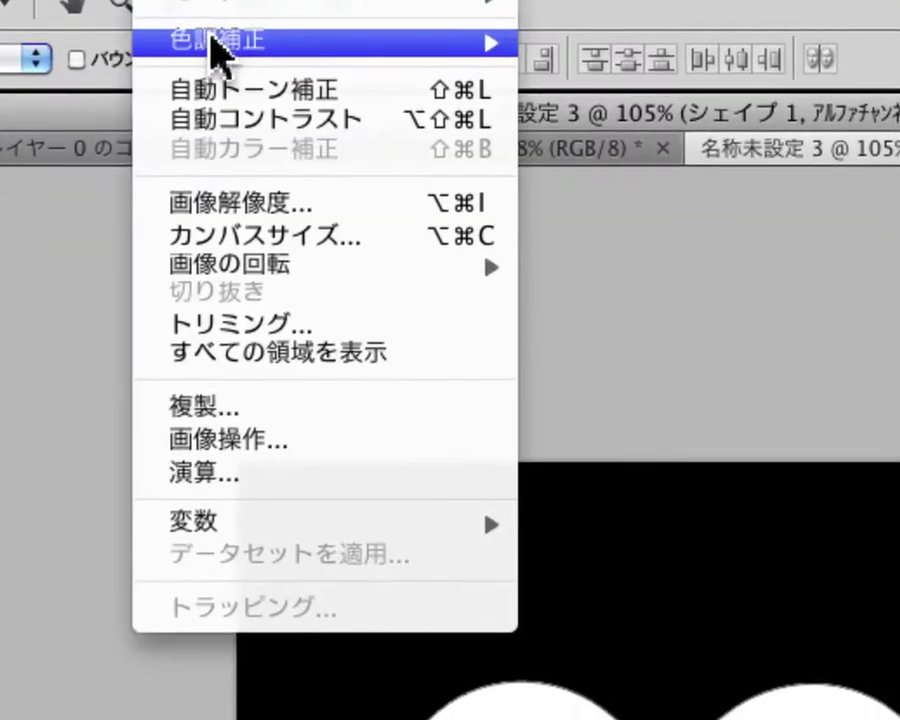
pyautogui.moveTo(213, 42)
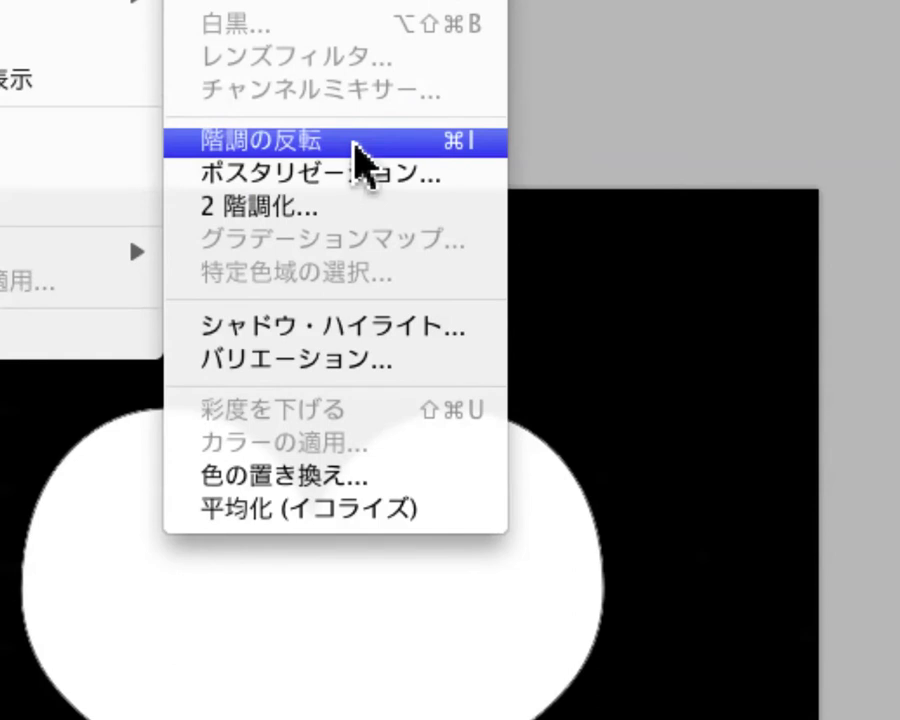
pyautogui.click(355, 143)
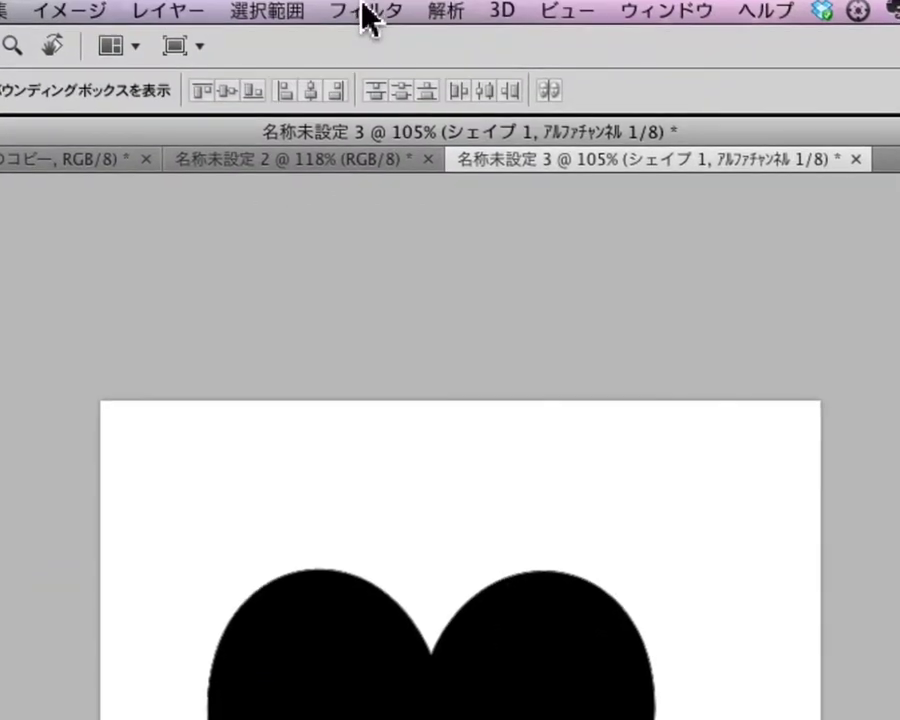
# Step: Apply a Gaussian blur (ぼかし (ガウス)) with a 7.4 pixel radius to the alpha channel
pyautogui.click(368, 14)
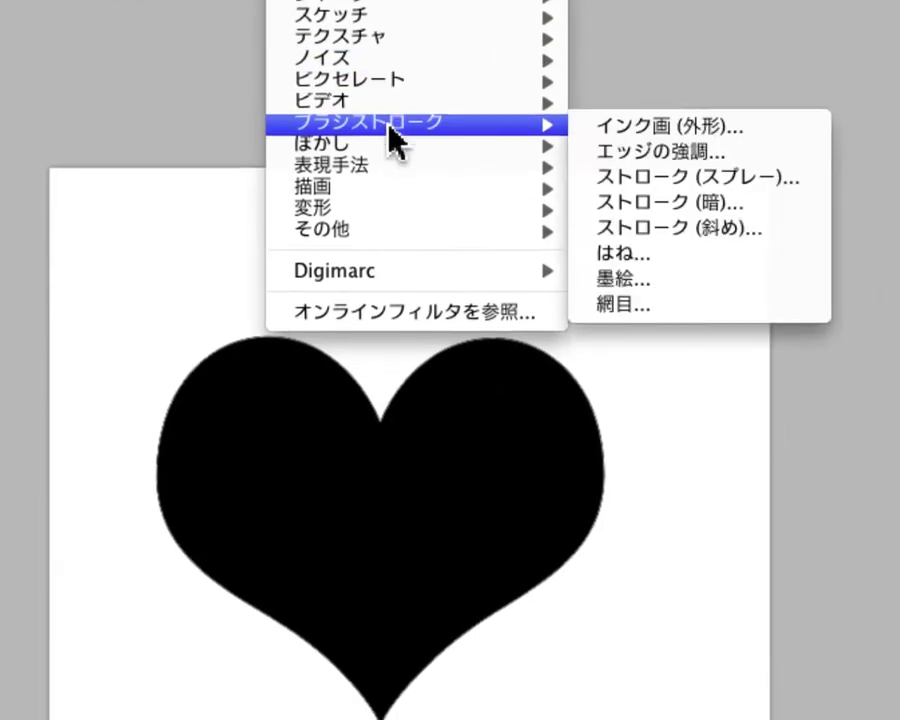
pyautogui.moveTo(389, 132)
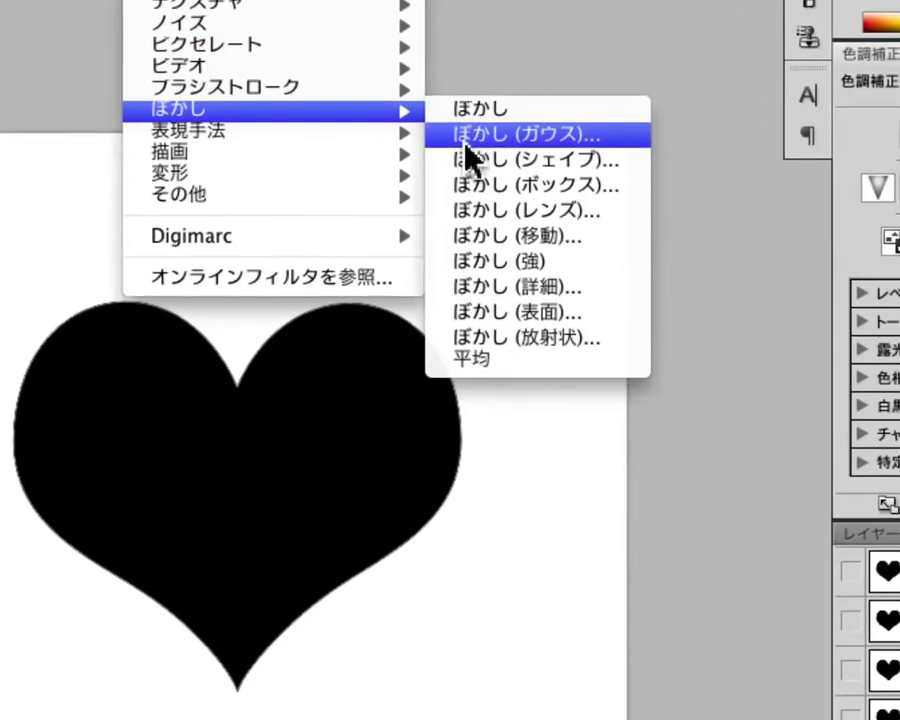
pyautogui.click(606, 180)
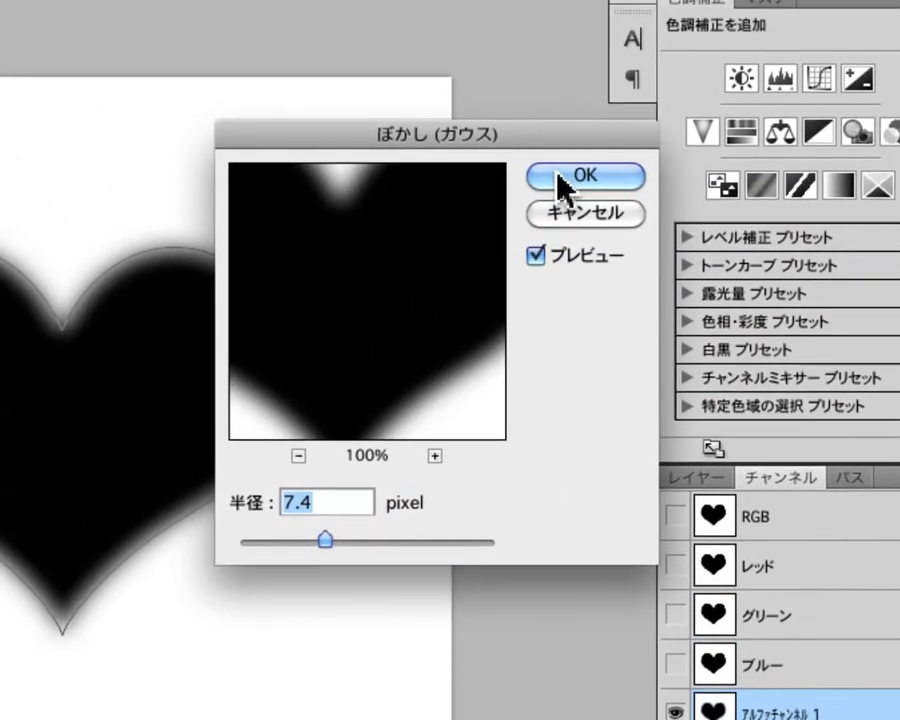
pyautogui.click(628, 40)
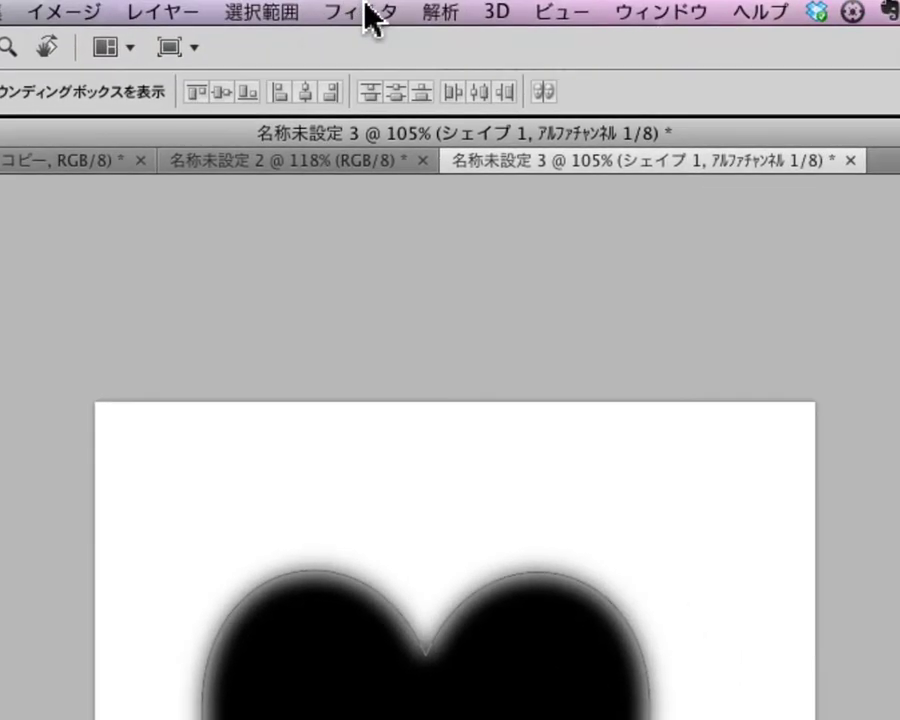
# Step: Apply the Color Halftone filter (カラーハーフトーン) to the alpha channel with a maximum radius of 10 pixels and angles 45, 162, 90 and 45
pyautogui.click(368, 12)
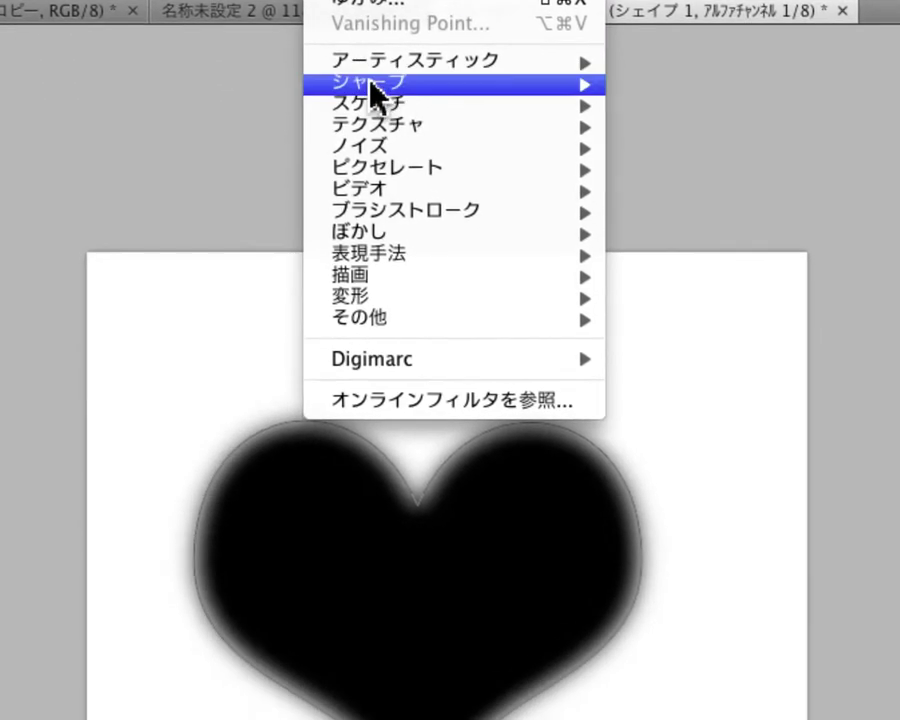
pyautogui.moveTo(386, 300)
pyautogui.moveTo(384, 126)
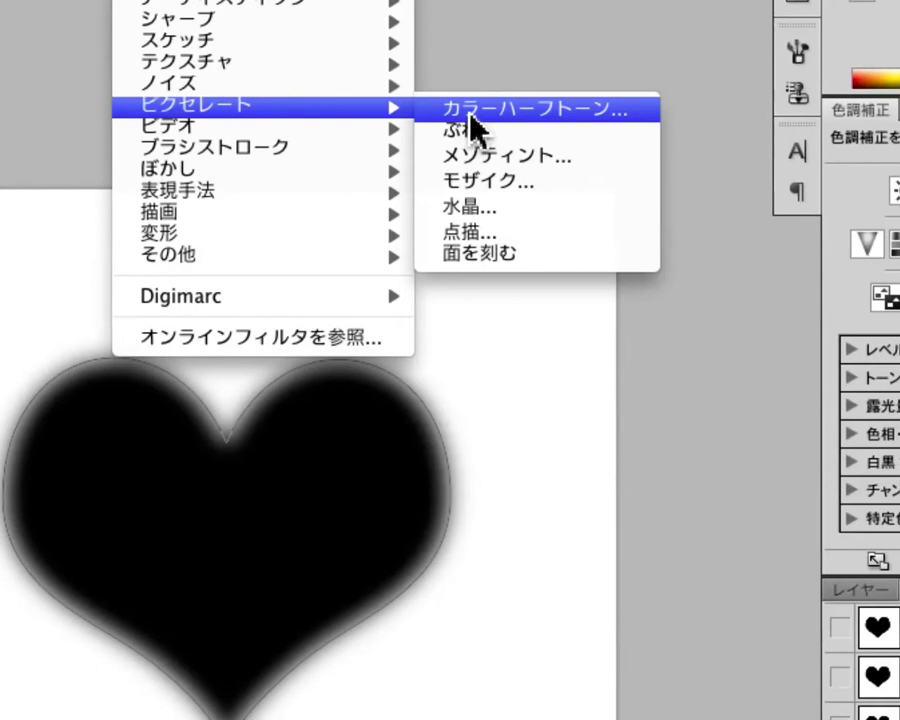
pyautogui.click(470, 110)
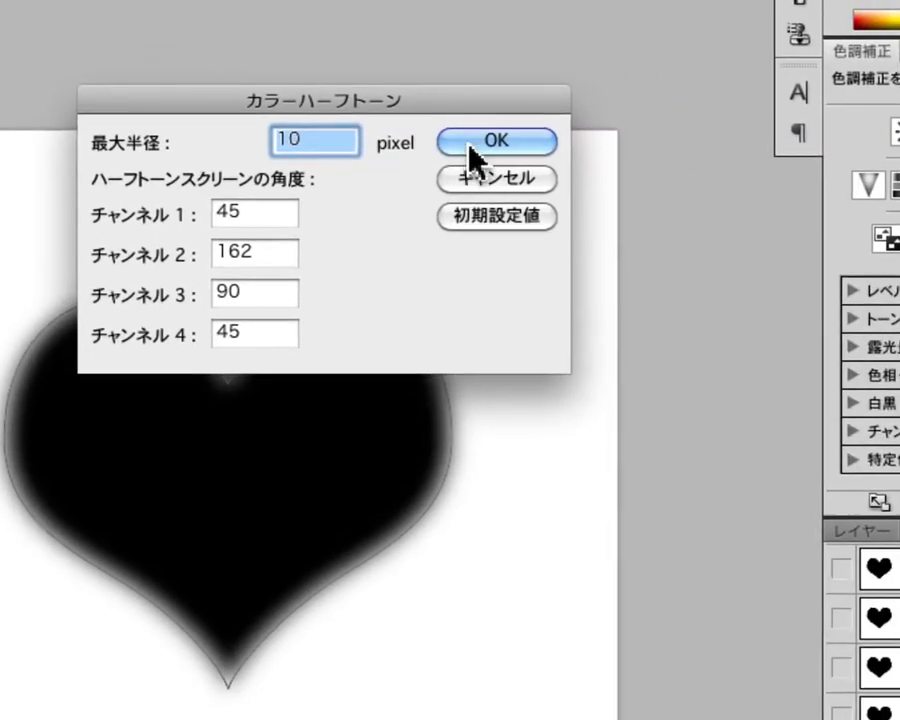
pyautogui.click(520, 100)
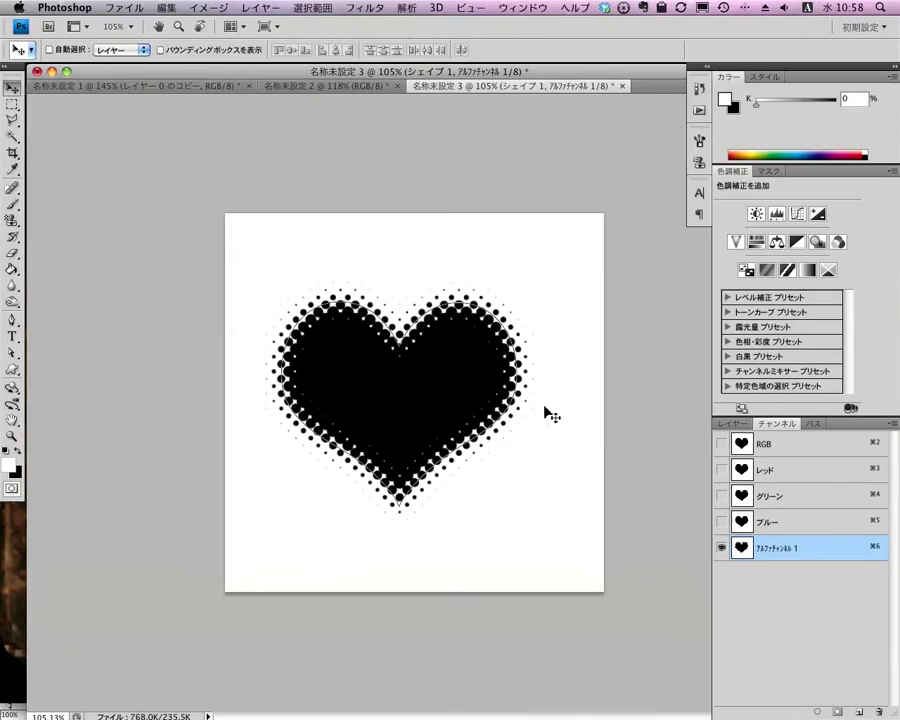
# Step: Load the halftoned alpha channel as a selection and invert it to select the dotted heart
pyautogui.keyDown('super'); pyautogui.click(741, 549); pyautogui.keyUp('super')
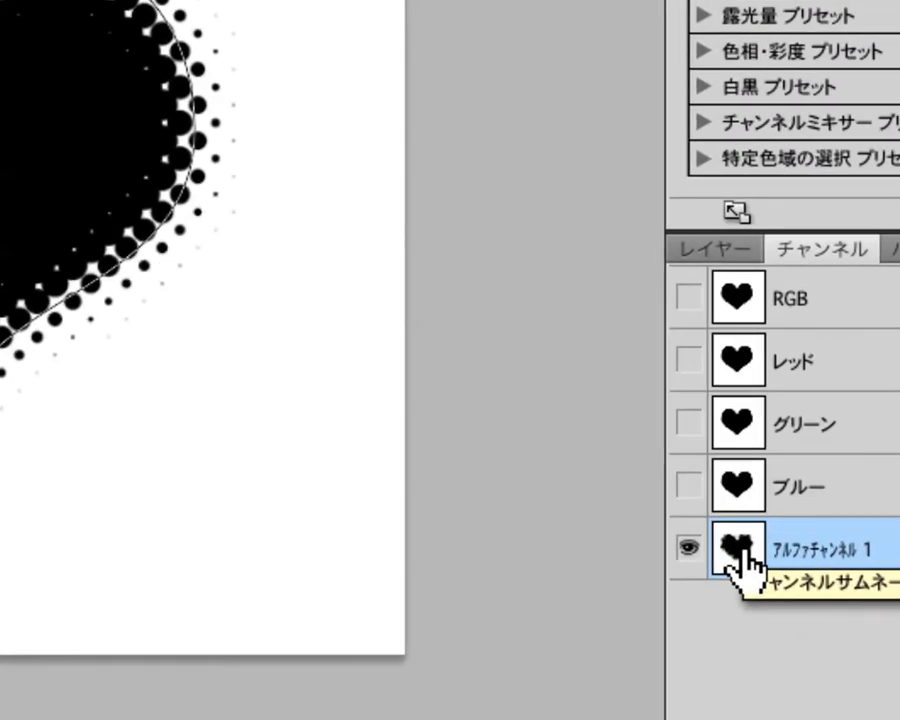
pyautogui.keyDown('ctrl'); pyautogui.click(735, 555); pyautogui.keyUp('ctrl')
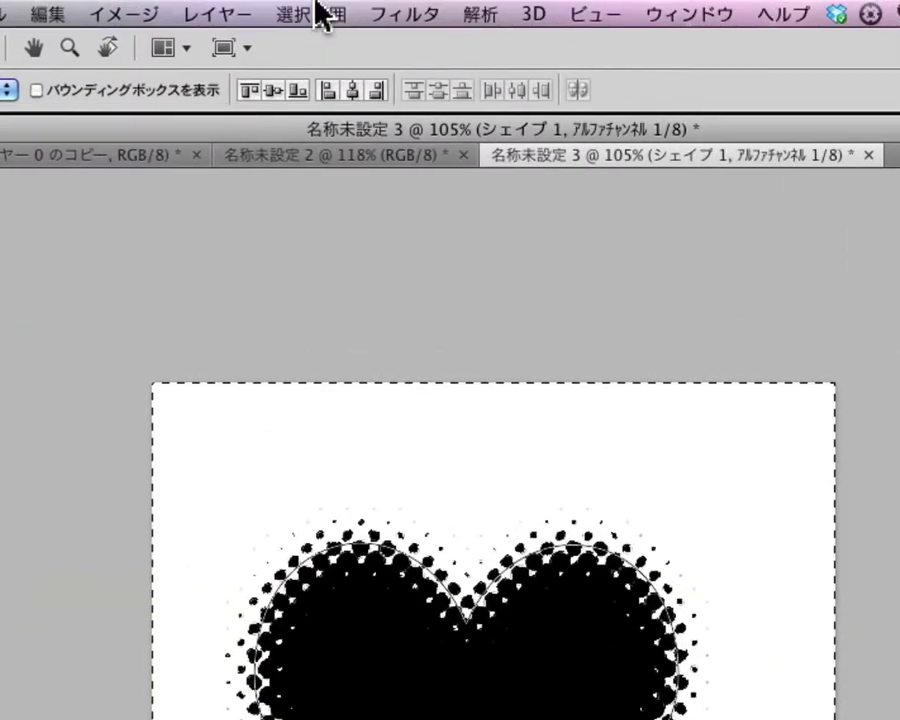
pyautogui.click(314, 8)
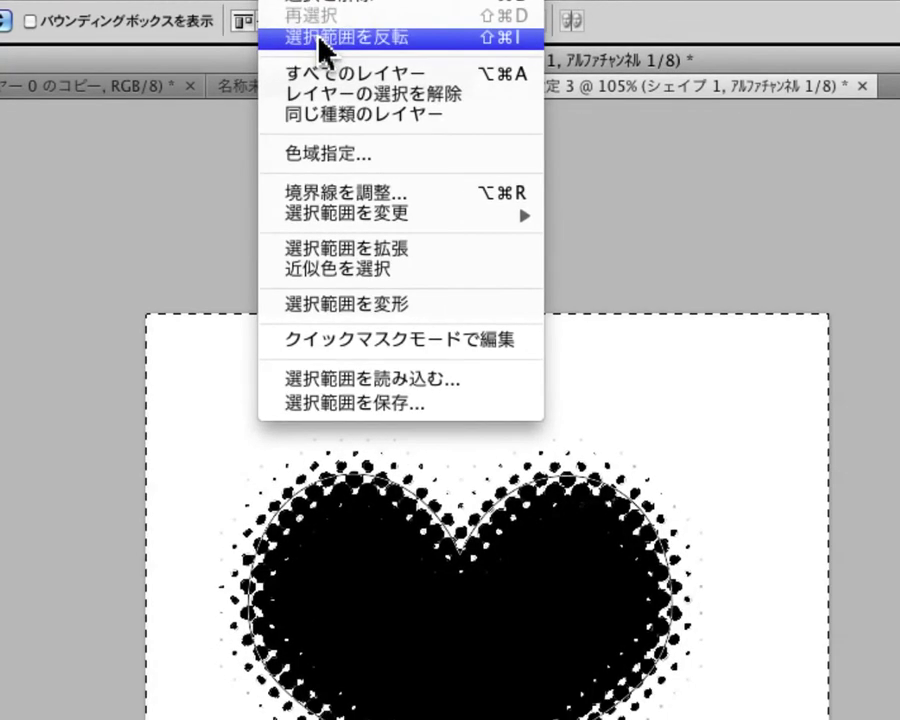
pyautogui.click(320, 40)
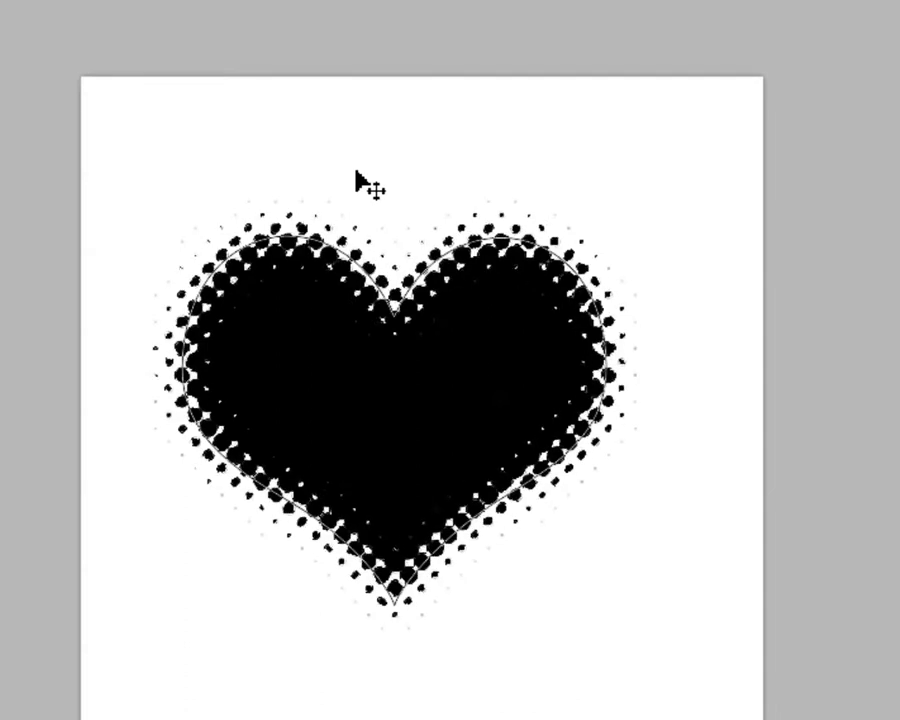
pyautogui.press('super+d')
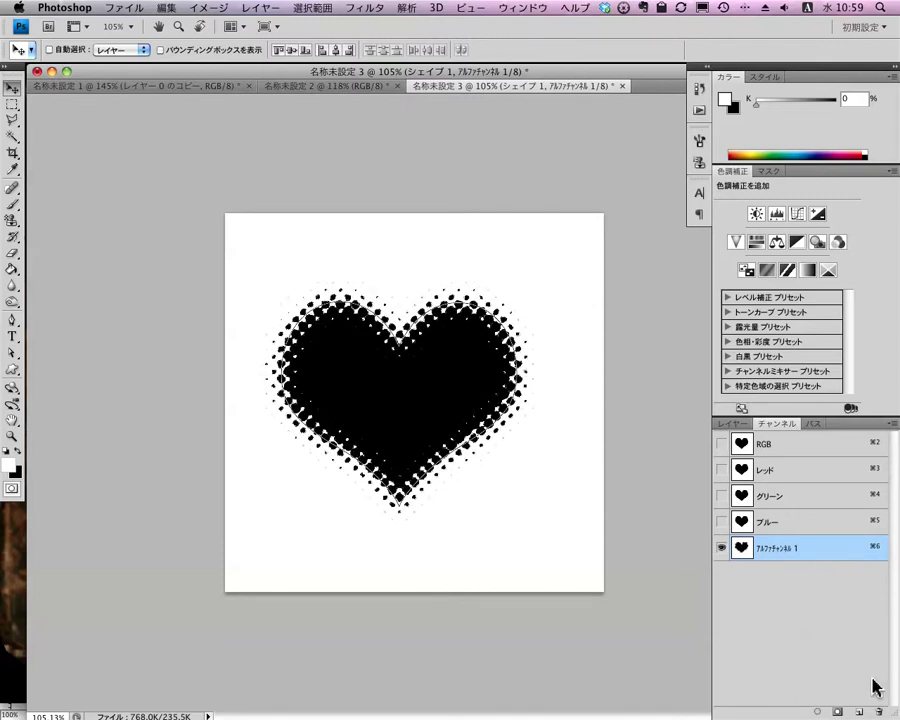
# Step: Delete the アルファチャンネル 1 channel and the シェイプ 1 layer with its vector mask, keeping the heart selection
pyautogui.click(880, 713)
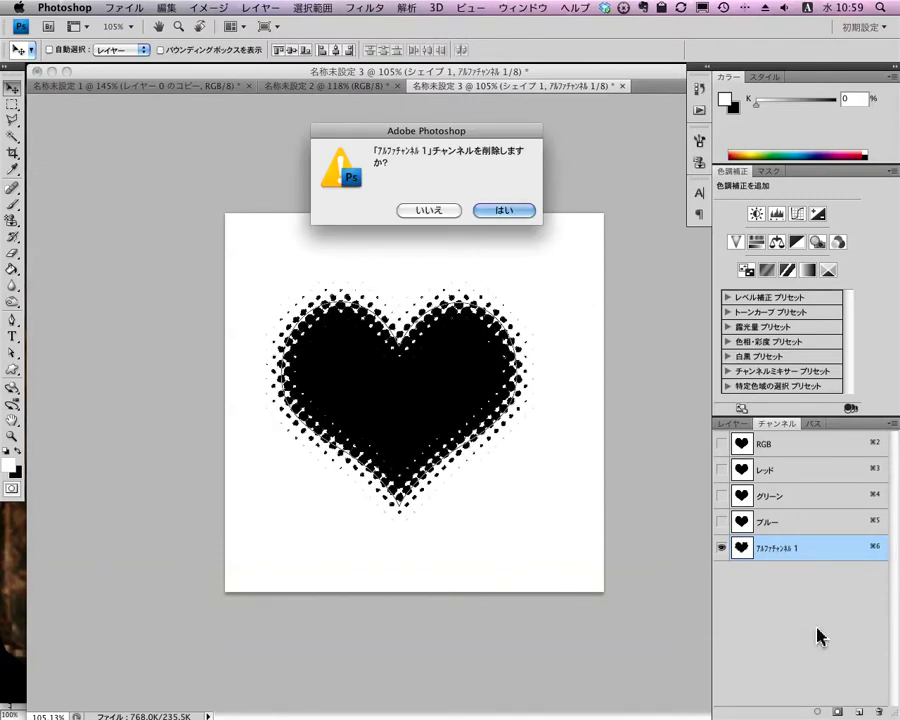
pyautogui.click(489, 213)
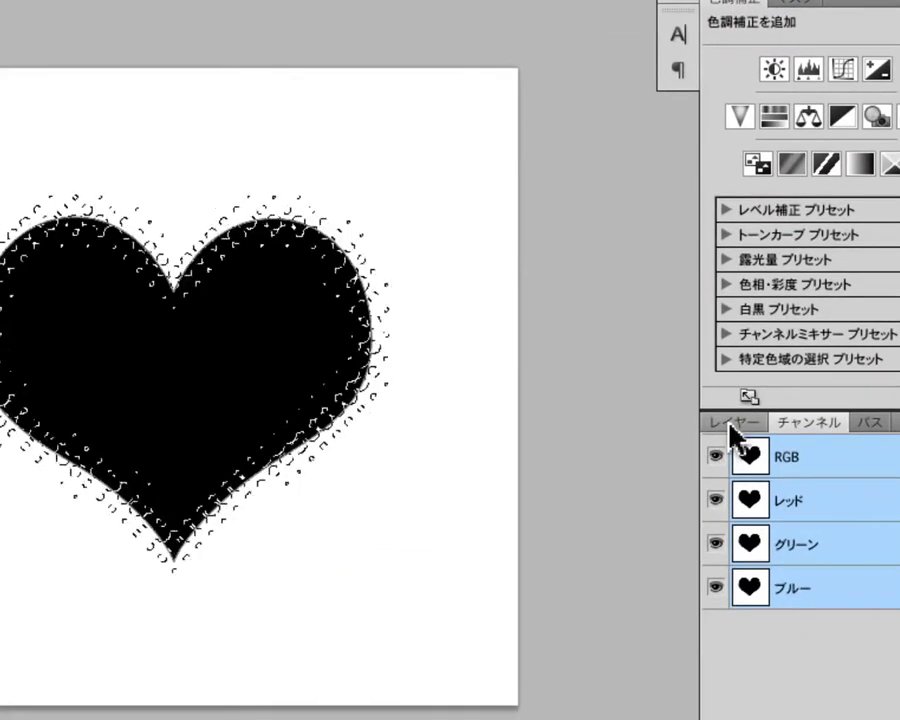
pyautogui.click(731, 425)
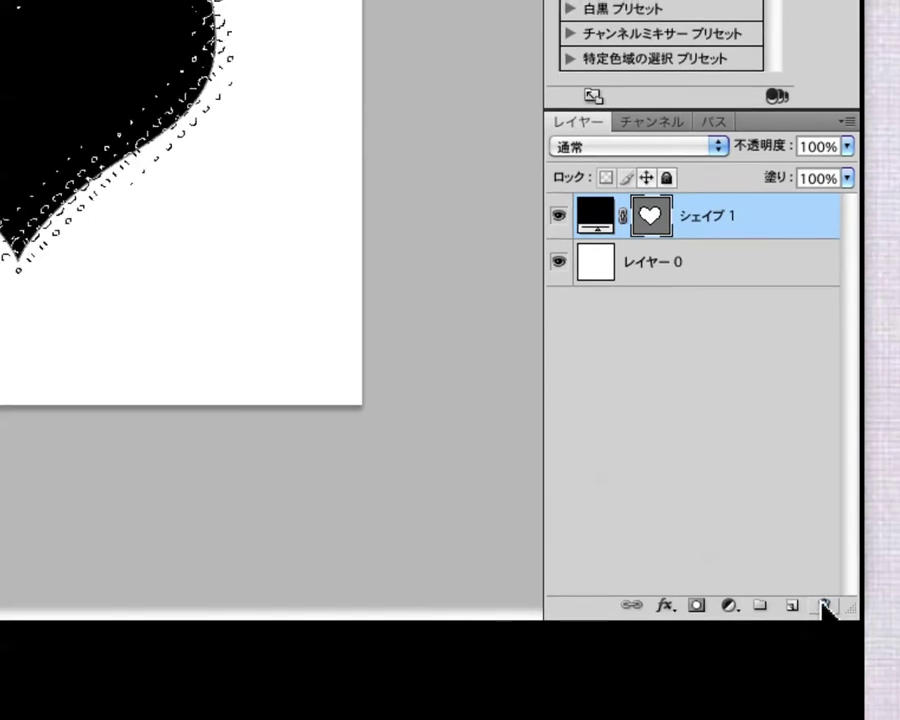
pyautogui.click(824, 608)
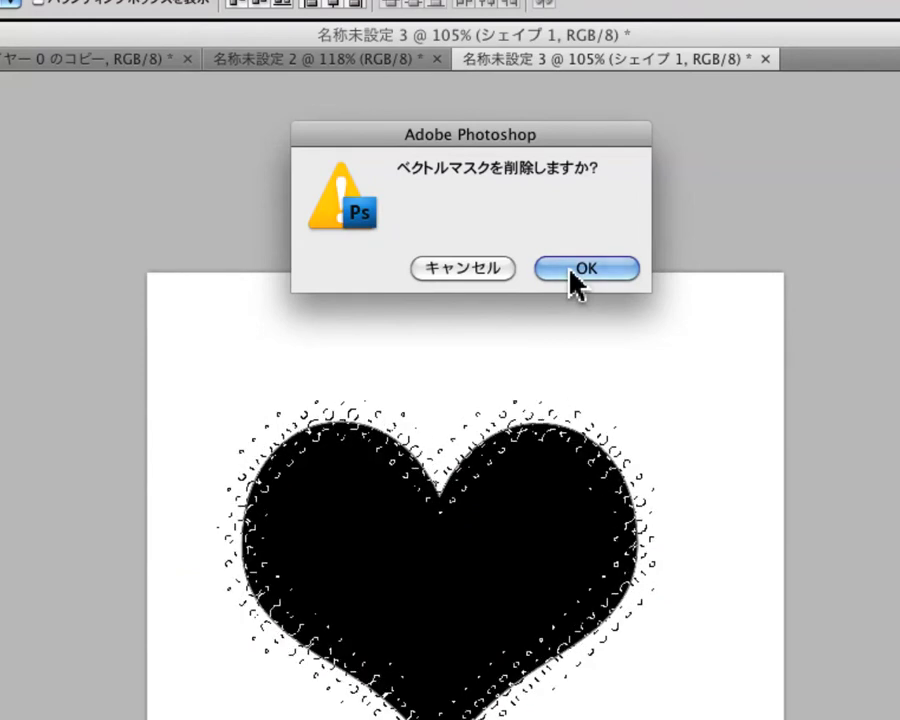
pyautogui.click(578, 270)
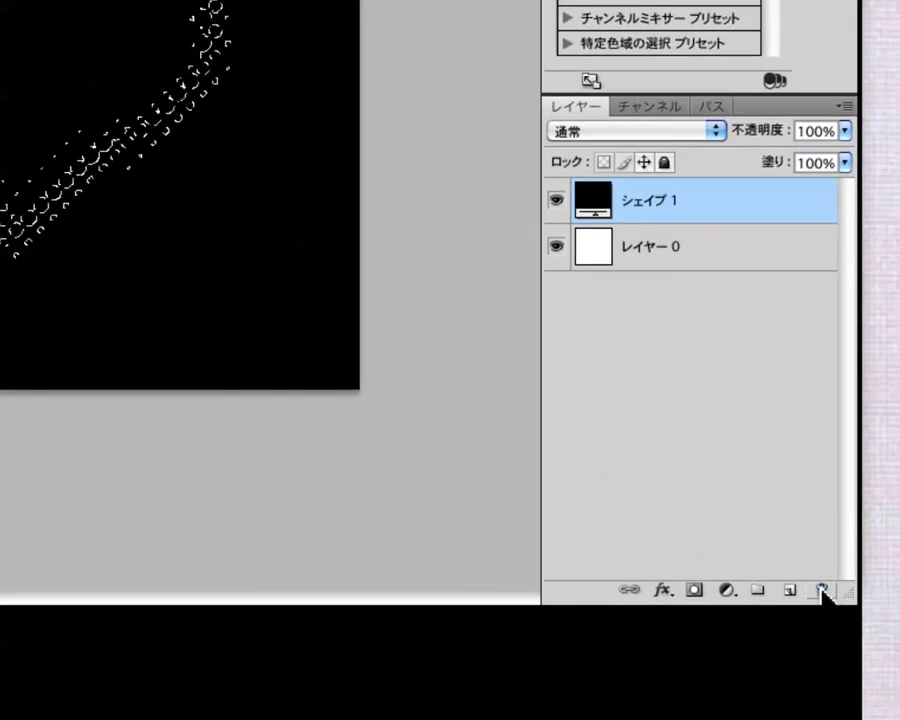
pyautogui.click(822, 592)
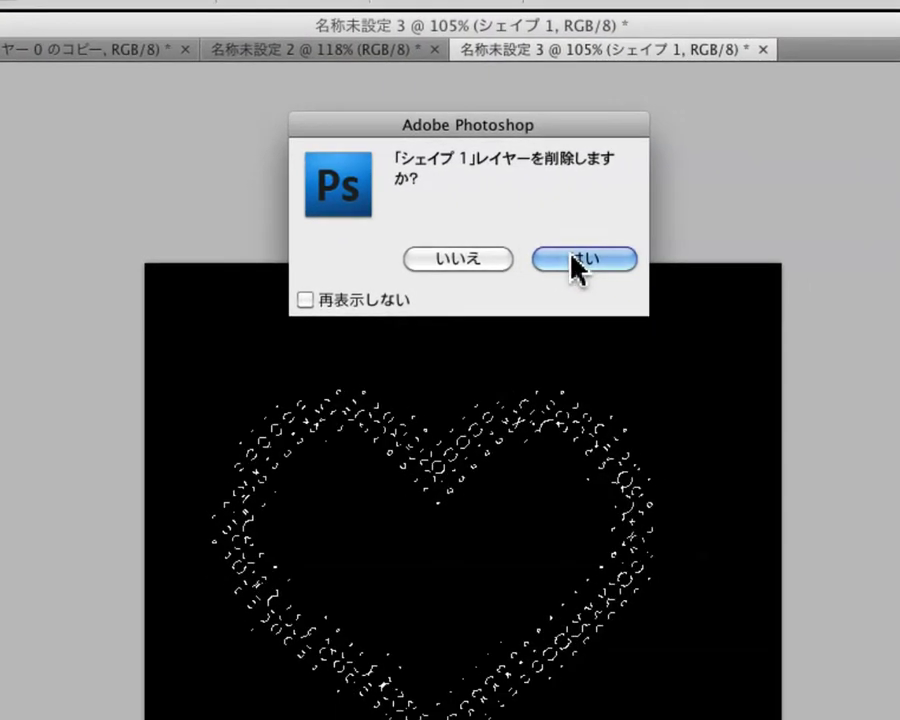
pyautogui.click(577, 262)
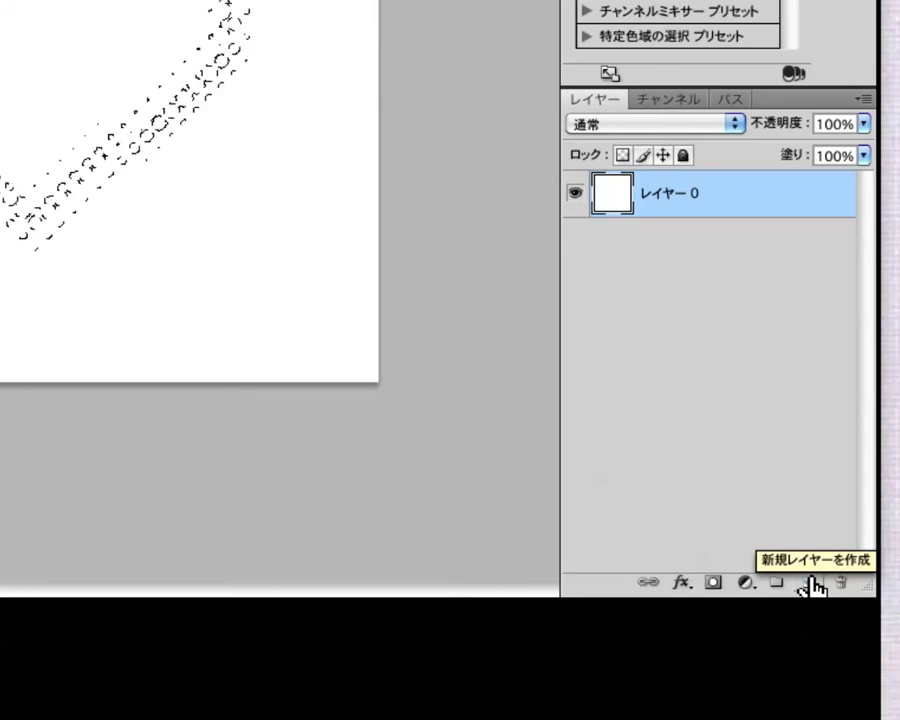
# Step: Add a new layer above レイヤー 0 and set the foreground colour (描画色) to red #fa1e1e
pyautogui.click(813, 584)
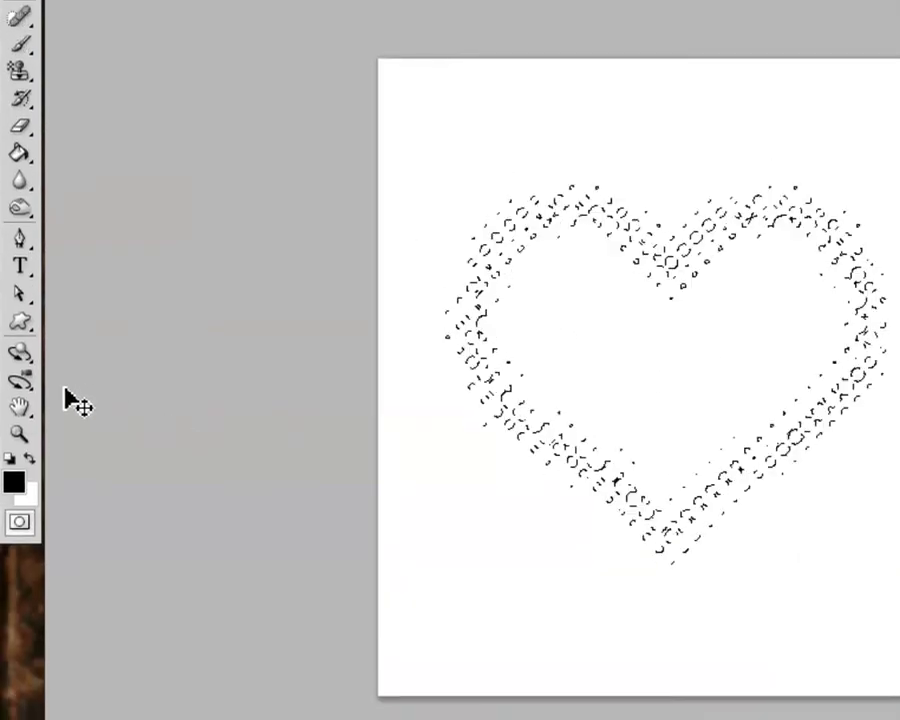
pyautogui.click(22, 424)
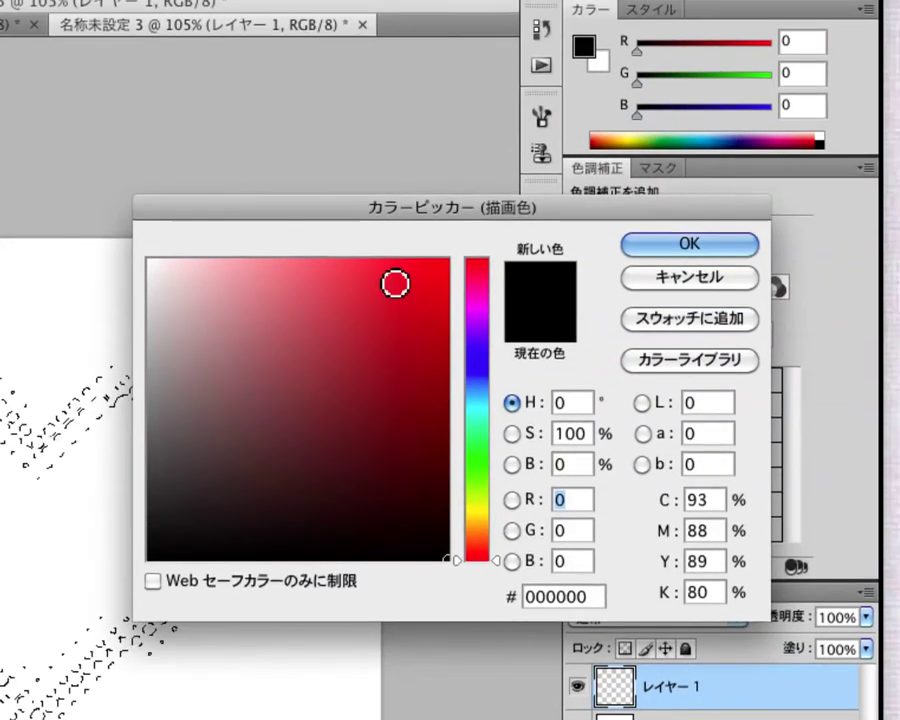
pyautogui.moveTo(395, 269); pyautogui.dragTo(414, 252)
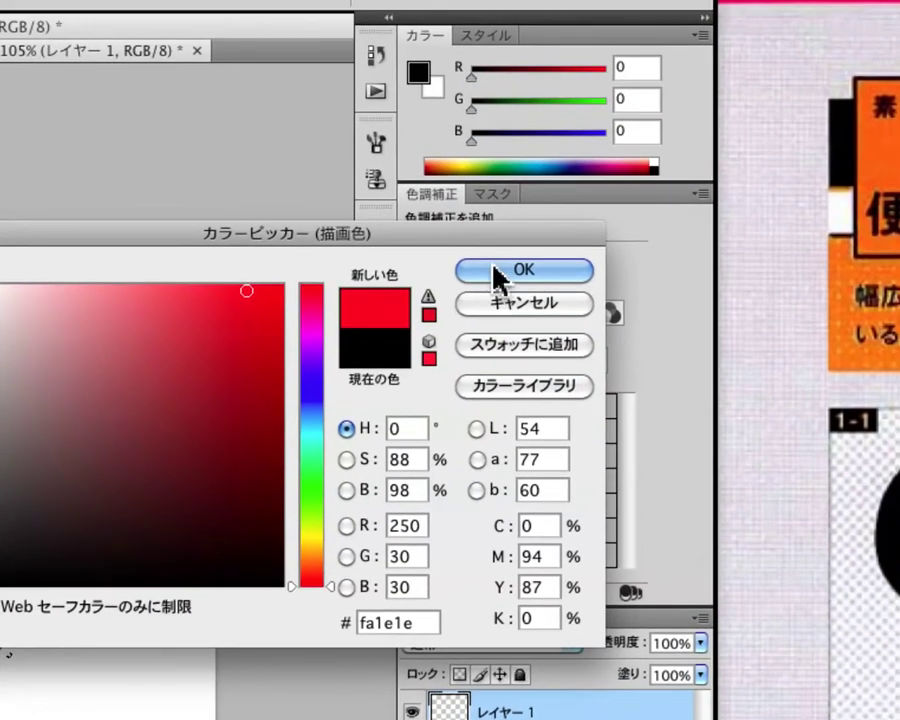
pyautogui.click(650, 254)
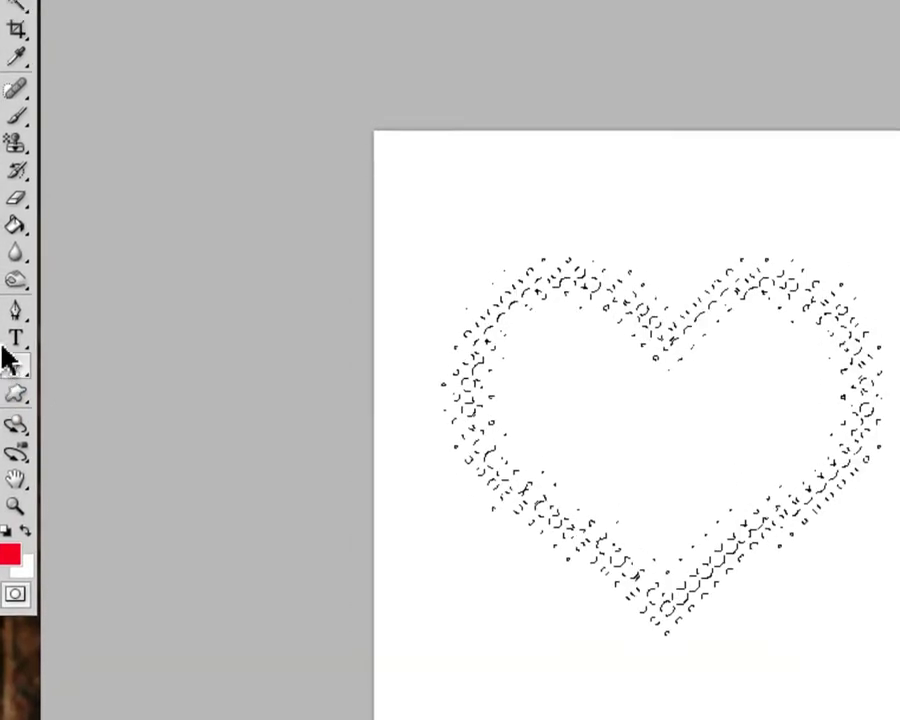
# Step: Fill the dotted heart selection on the new layer with the red foreground colour using the Paint Bucket, and deselect it
pyautogui.click(13, 230)
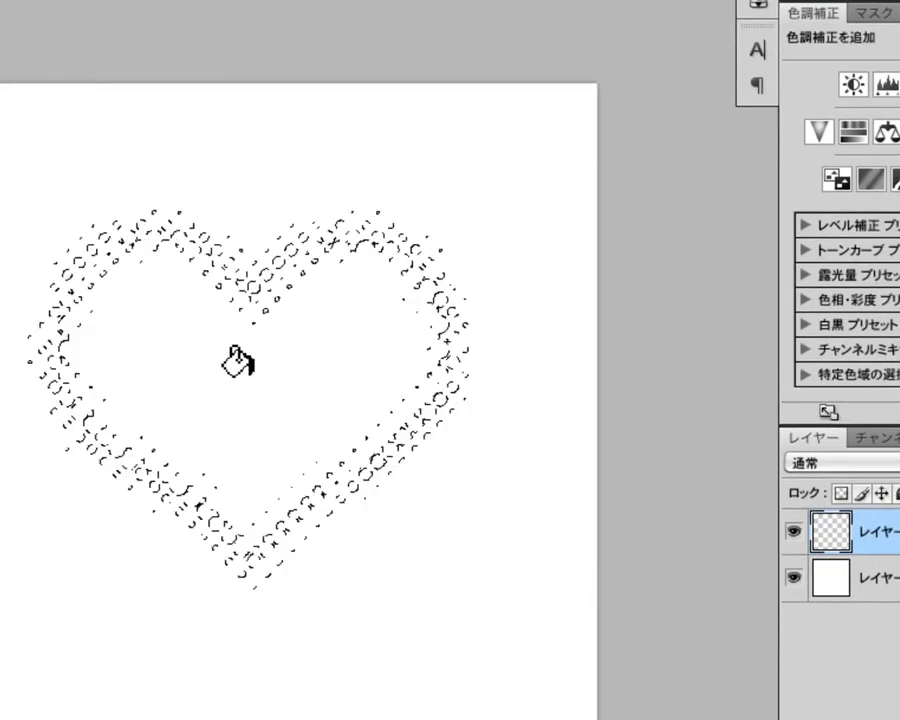
pyautogui.click(238, 362)
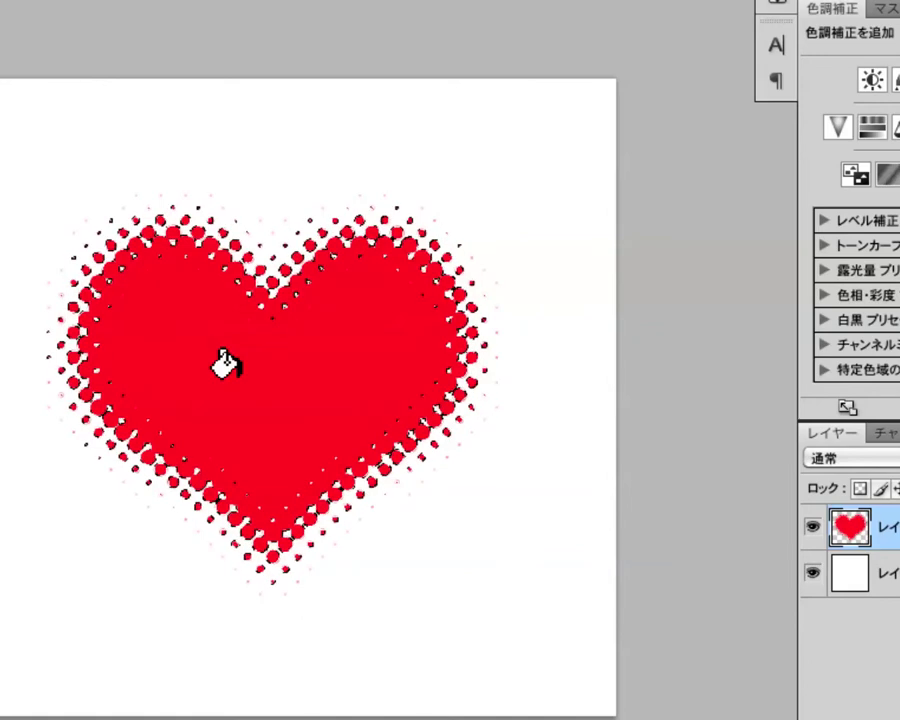
pyautogui.hotkey('ctrl', 'd')
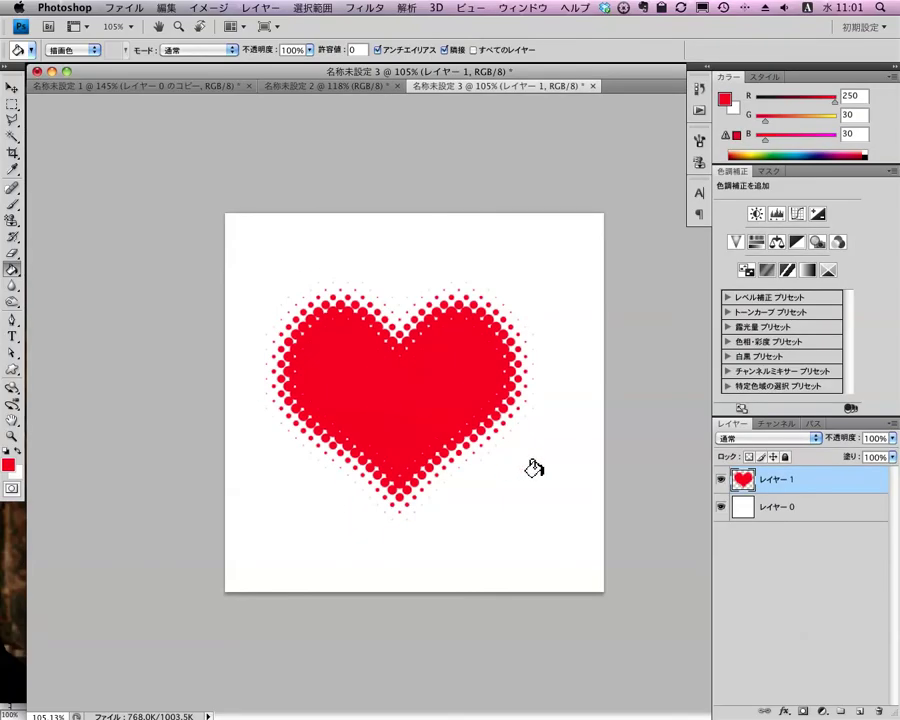
pyautogui.press('v')
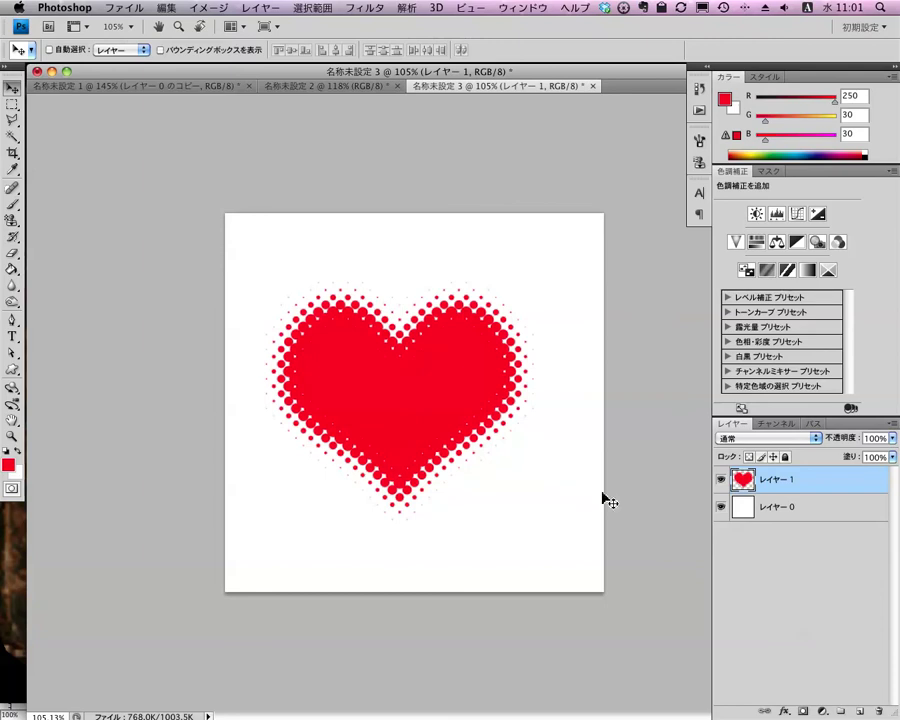